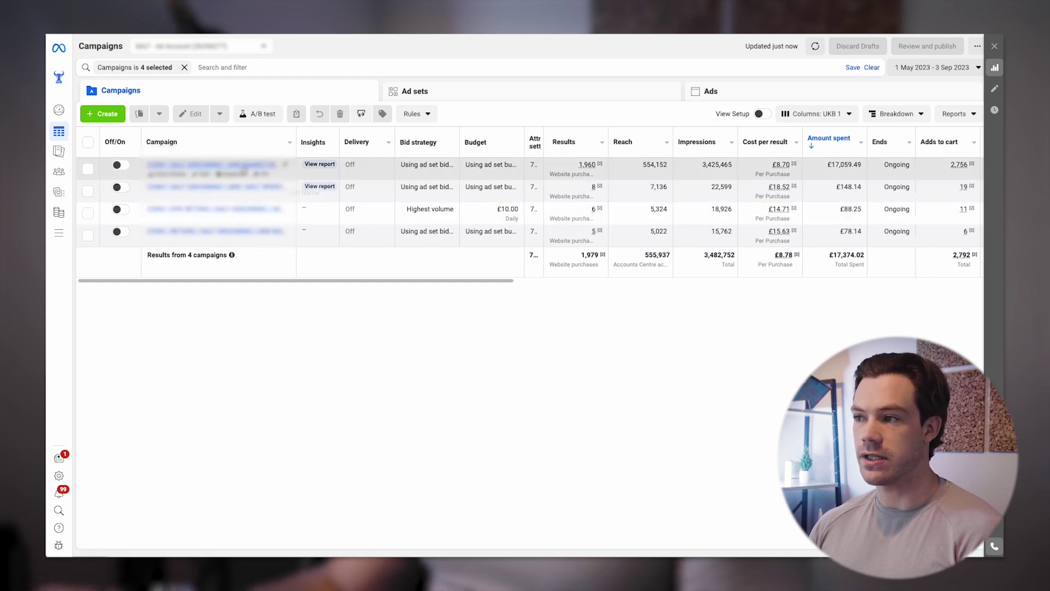
Compare the four campaigns' purchases, cost per purchase and amount spent, highlighting individual campaign rows for reference.
{"action": "left_click", "coordinate": [829, 165]}
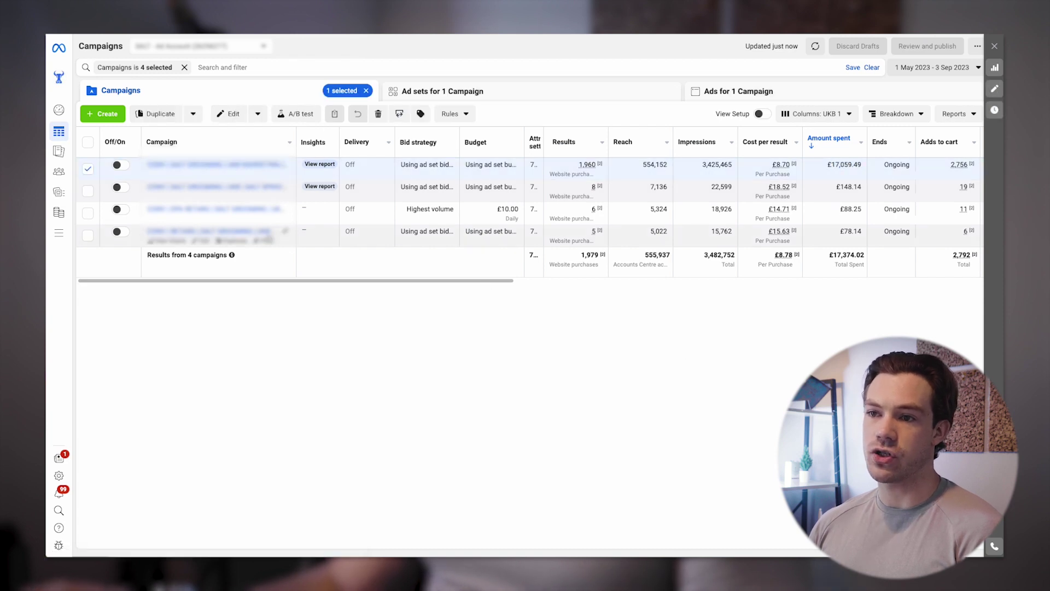
{"action": "left_click", "coordinate": [87, 169]}
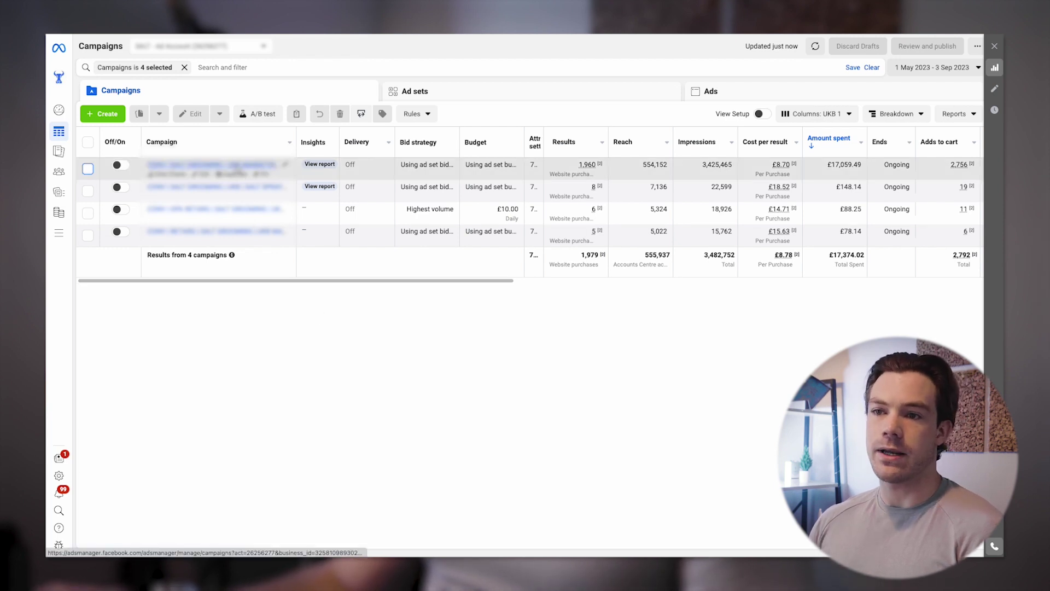
{"action": "left_click", "coordinate": [87, 169]}
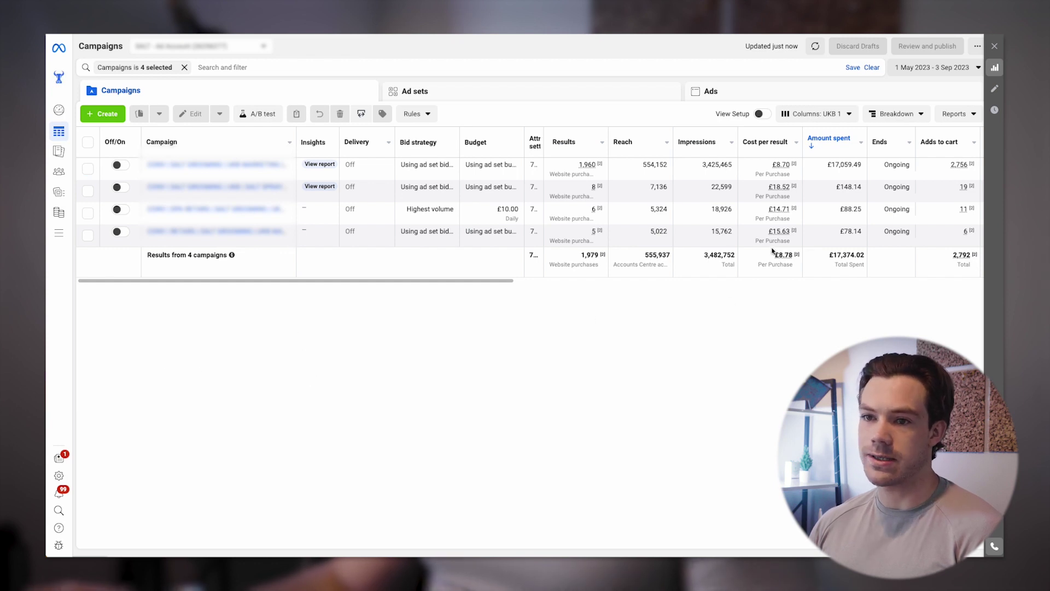
{"action": "left_click", "coordinate": [88, 213]}
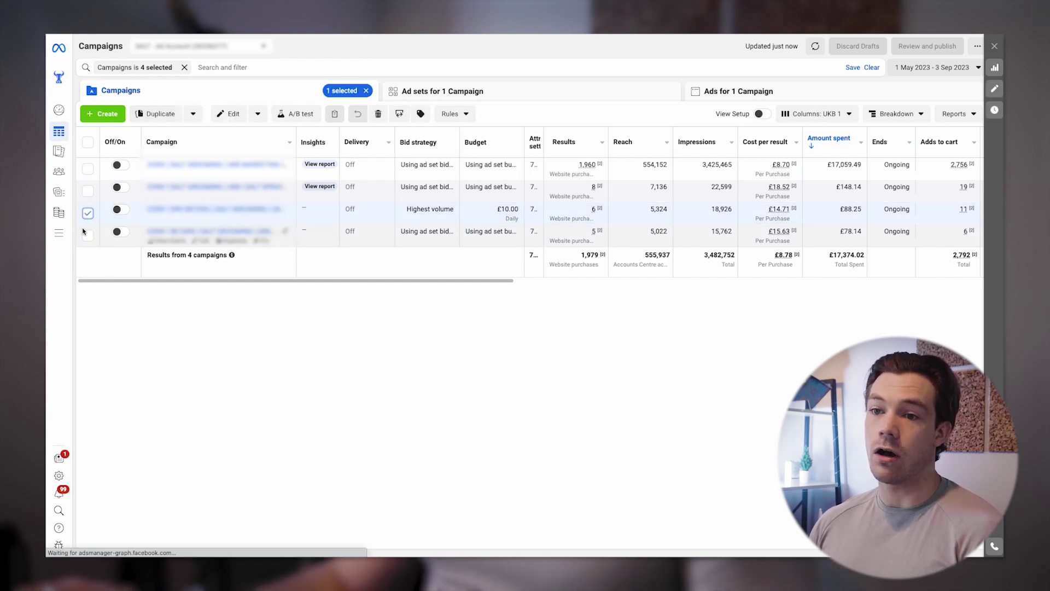
{"action": "left_click", "coordinate": [87, 234]}
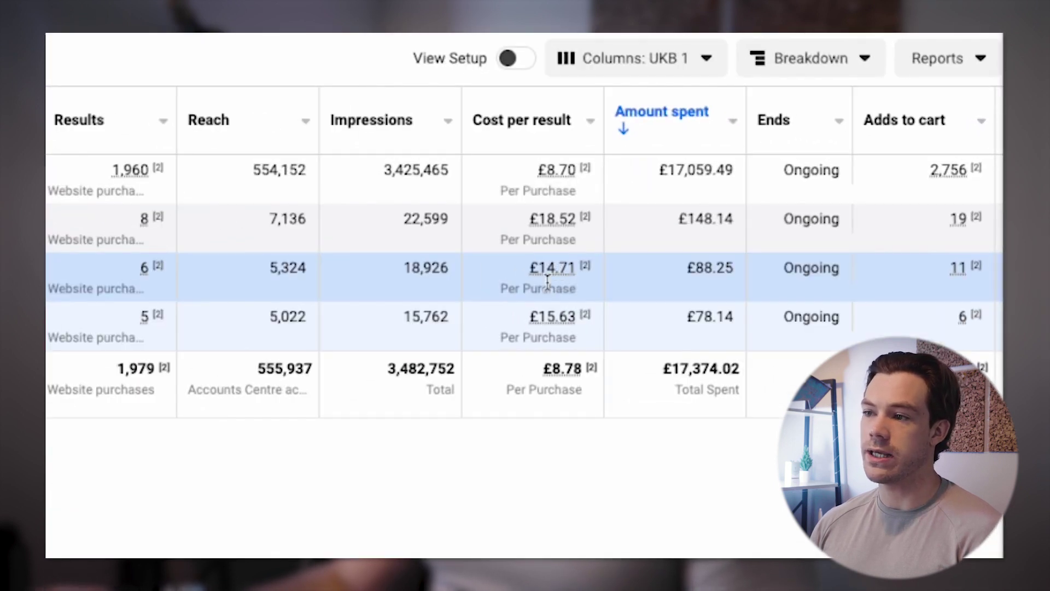
{"action": "mouse_move", "coordinate": [586, 267]}
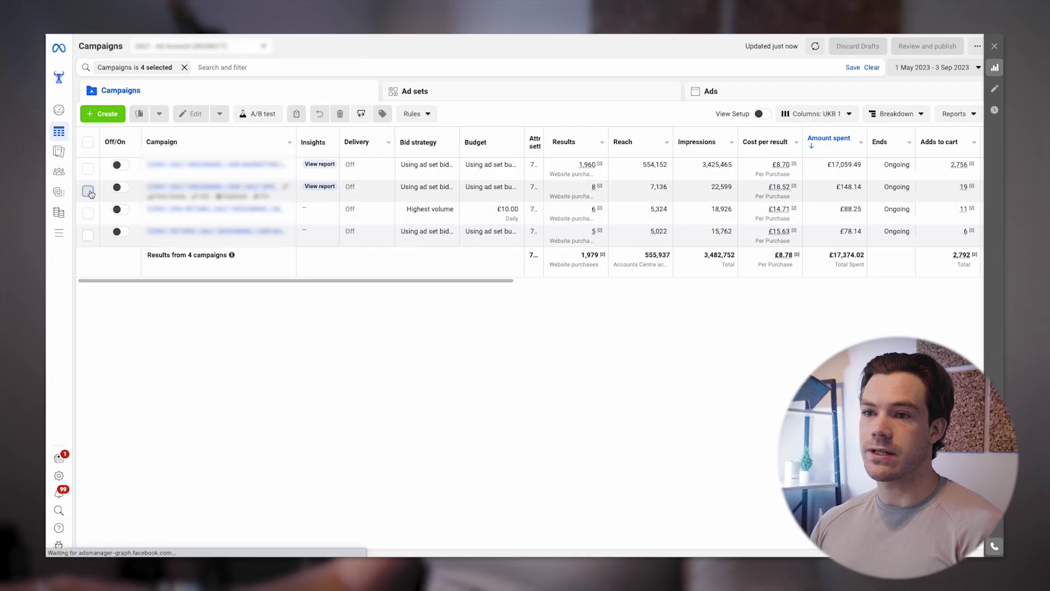
{"action": "left_click", "coordinate": [87, 191]}
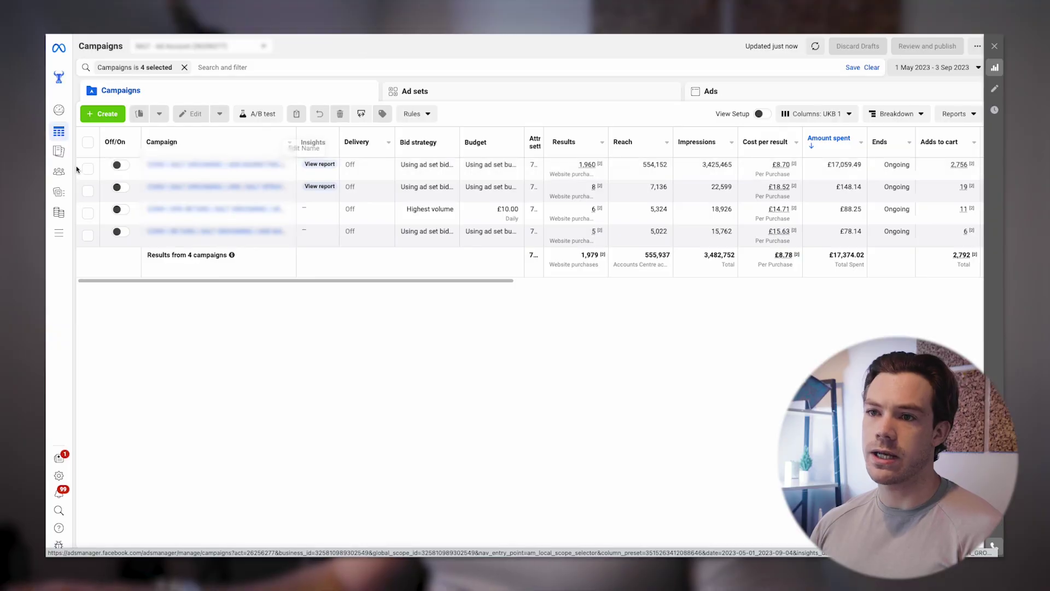
Replace the four-campaign filter with a filter by selection showing only the campaign with the highest amount spent.
{"action": "left_click", "coordinate": [88, 169]}
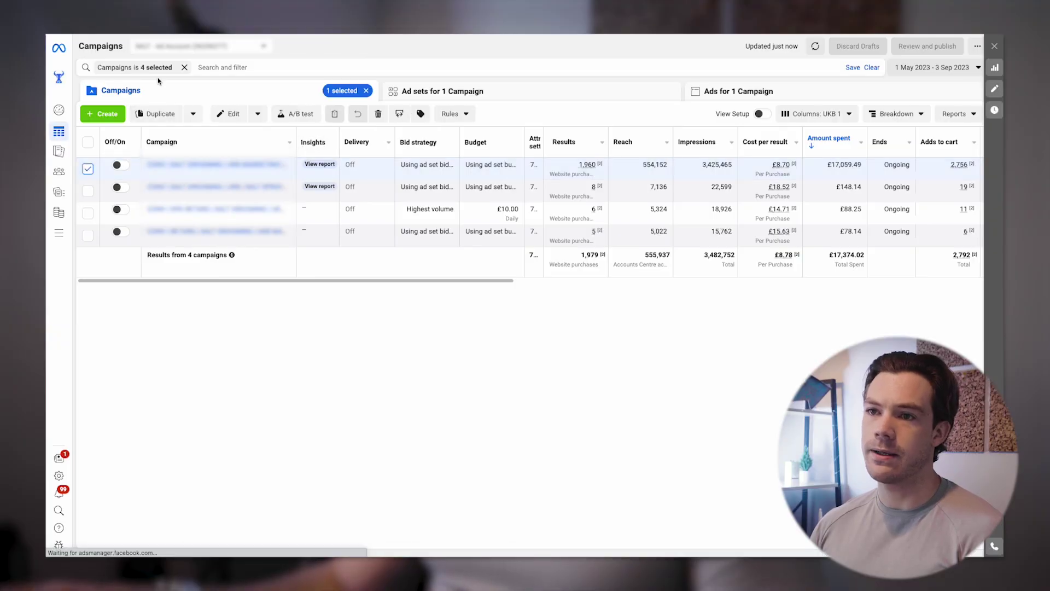
{"action": "left_click", "coordinate": [184, 67]}
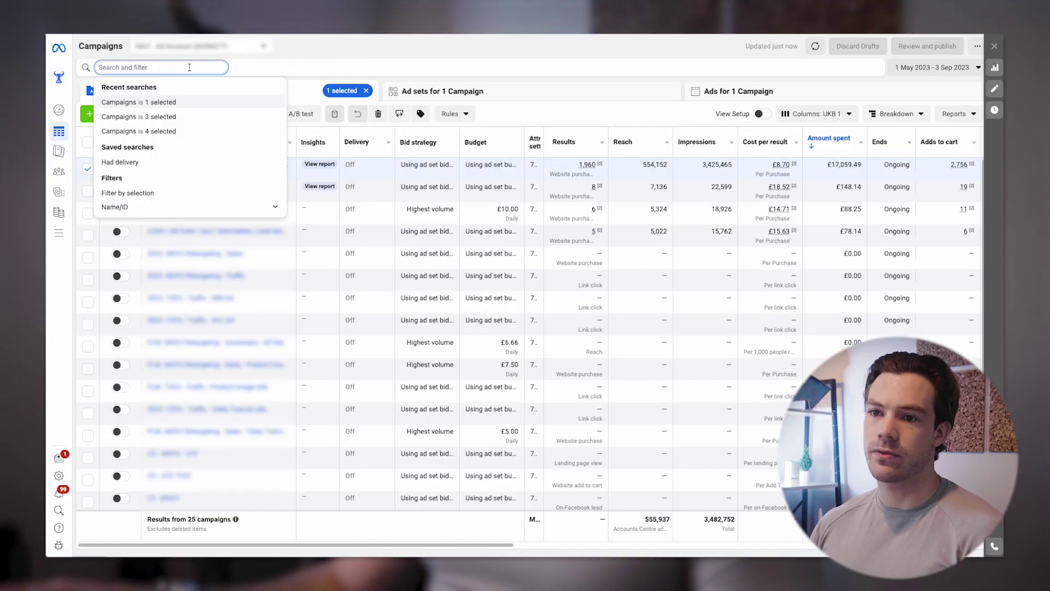
{"action": "left_click", "coordinate": [150, 193]}
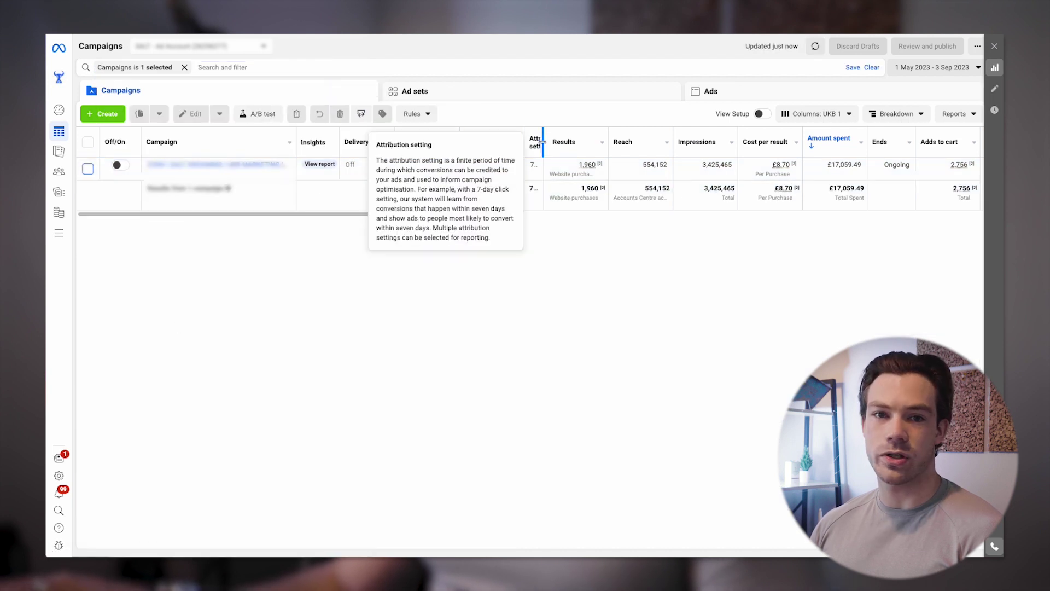
Widen the Attribution setting column so the campaign's attribution setting is easier to read.
{"action": "left_click_drag", "start_coordinate": [544, 141], "coordinate": [577, 143]}
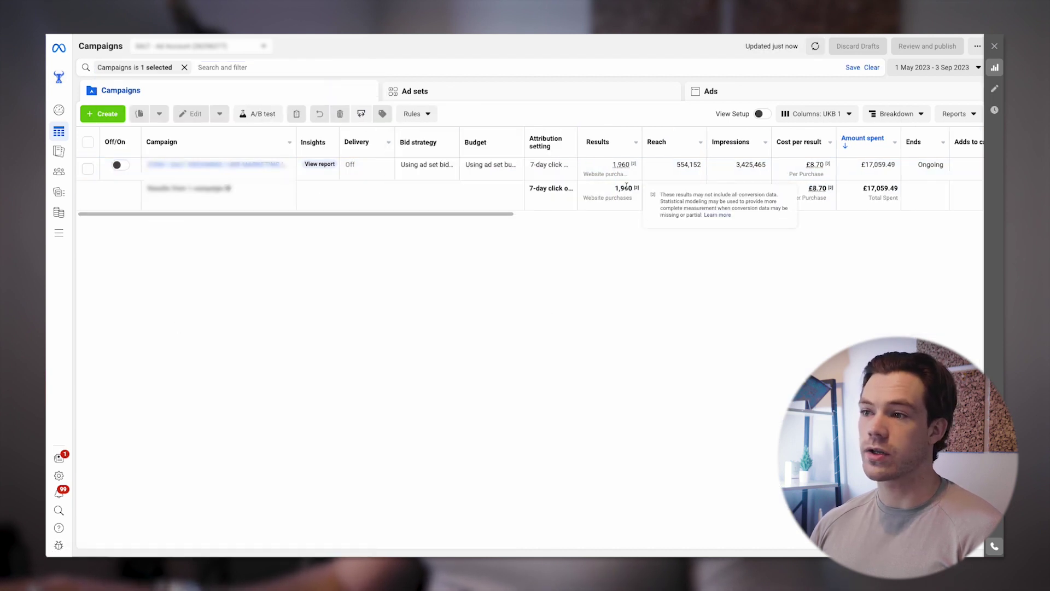
{"action": "scroll", "coordinate": [625, 187], "scroll_direction": "right", "scroll_amount": 3}
{"action": "scroll", "coordinate": [625, 187], "scroll_direction": "left", "scroll_amount": 3}
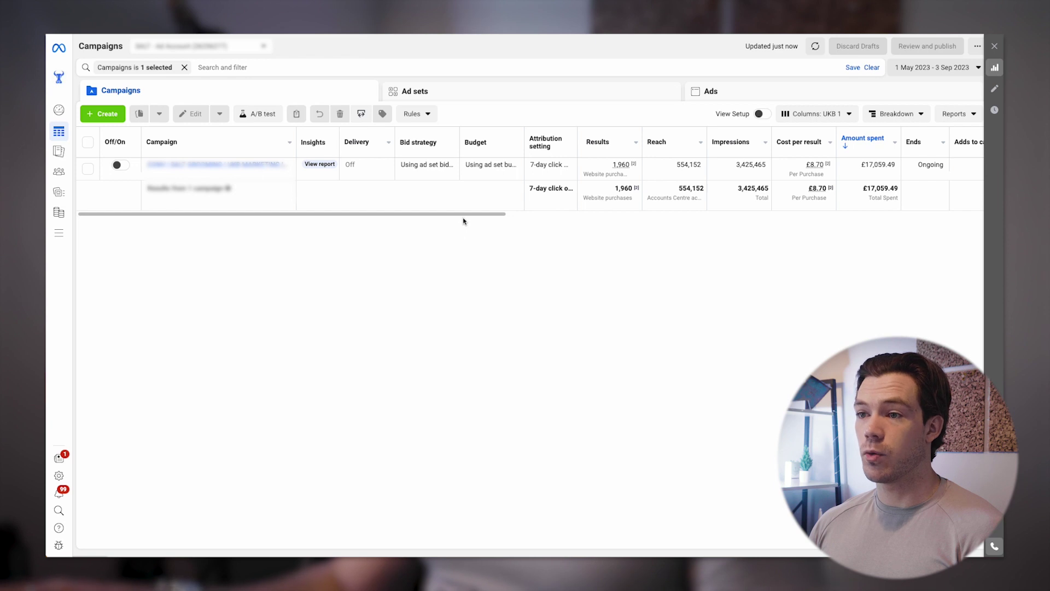
Review the campaign's cost per result, add-to-cart, purchase, conversion value and ROAS metrics.
{"action": "left_click_drag", "start_coordinate": [458, 214], "coordinate": [565, 216]}
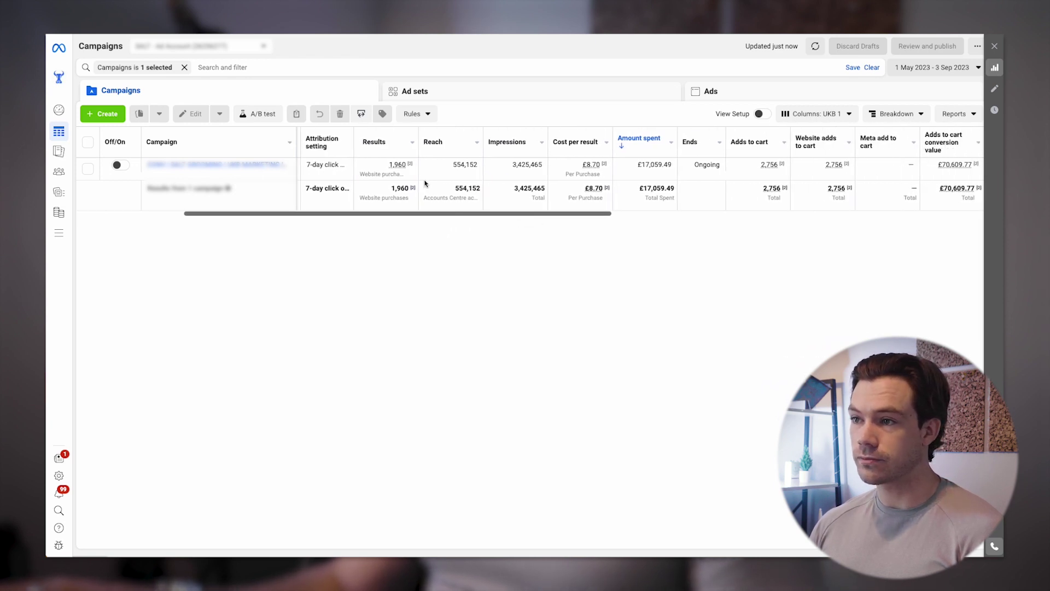
{"action": "left_click_drag", "start_coordinate": [439, 215], "coordinate": [514, 214]}
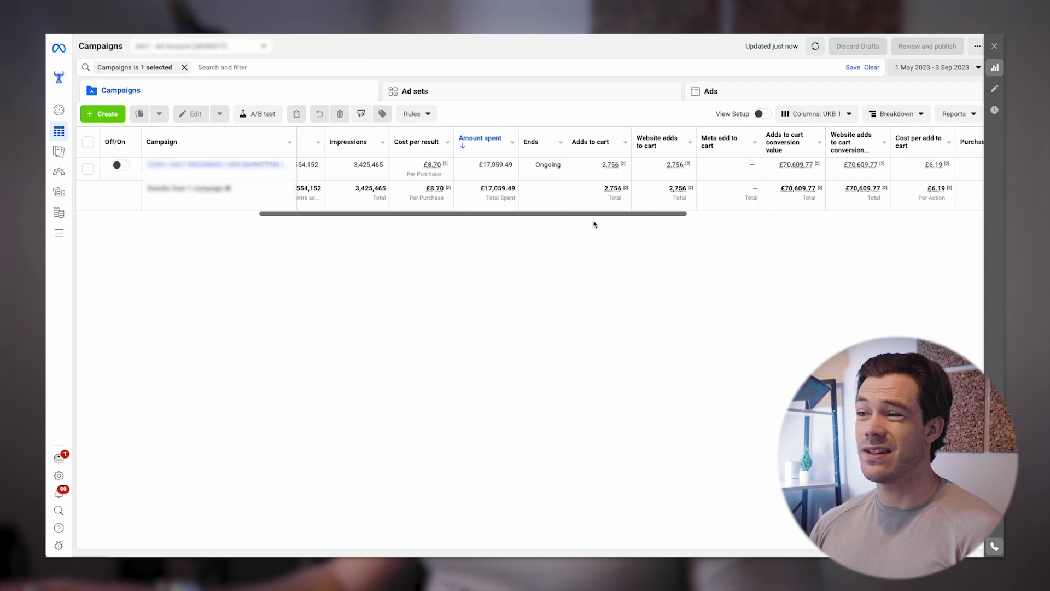
{"action": "left_click_drag", "start_coordinate": [604, 214], "coordinate": [658, 172]}
{"action": "left_click_drag", "start_coordinate": [657, 214], "coordinate": [786, 212]}
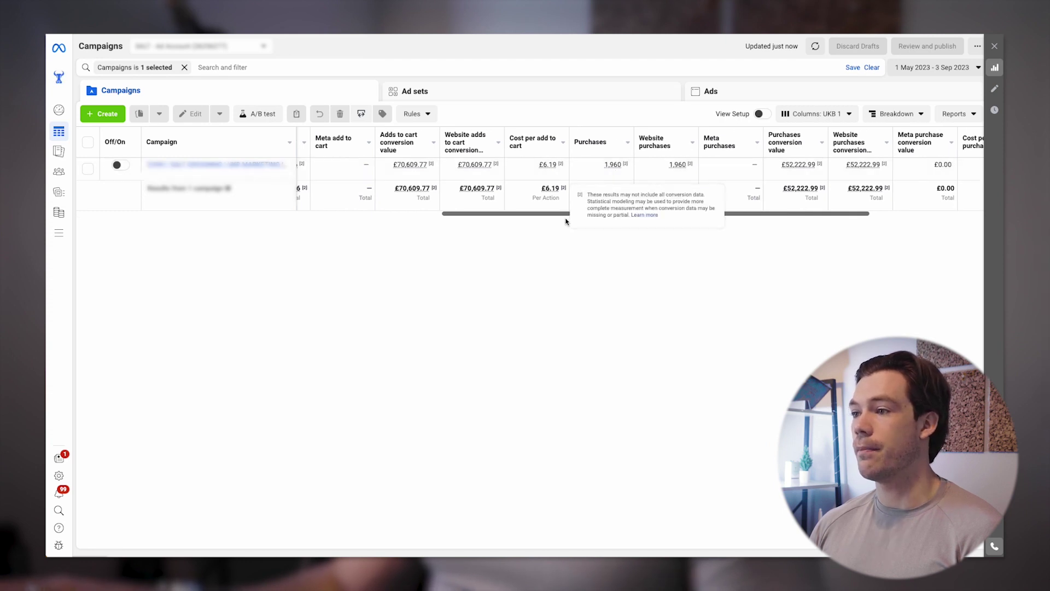
{"action": "left_click_drag", "start_coordinate": [651, 217], "coordinate": [768, 215]}
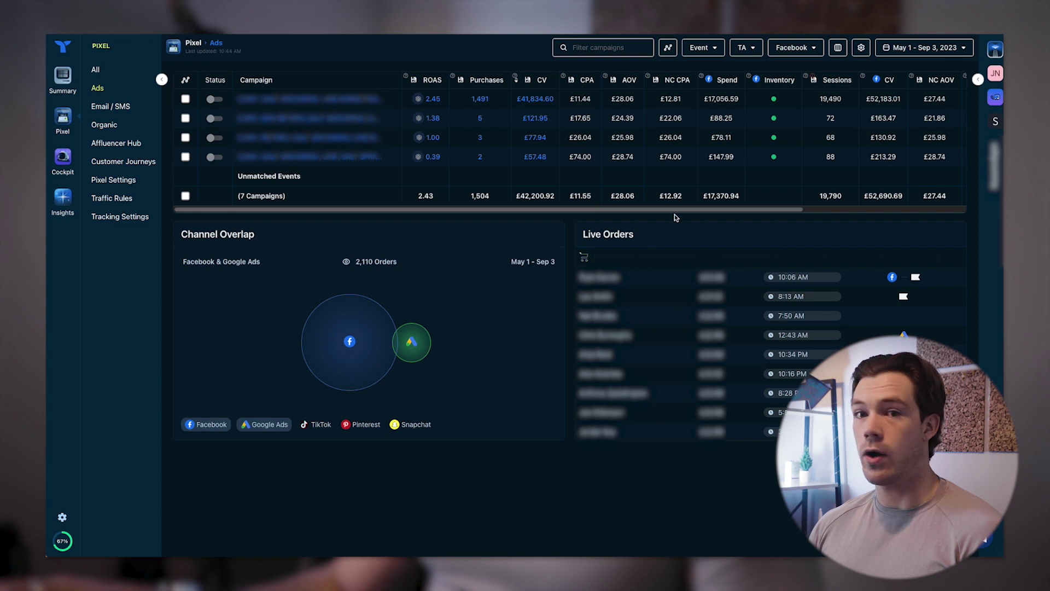
Switch to the Triple Whale Pixel Ads dashboard, compare its purchases with Facebook's, and change the attribution model to TA+V.
{"action": "left_click_drag", "start_coordinate": [690, 209], "coordinate": [869, 205]}
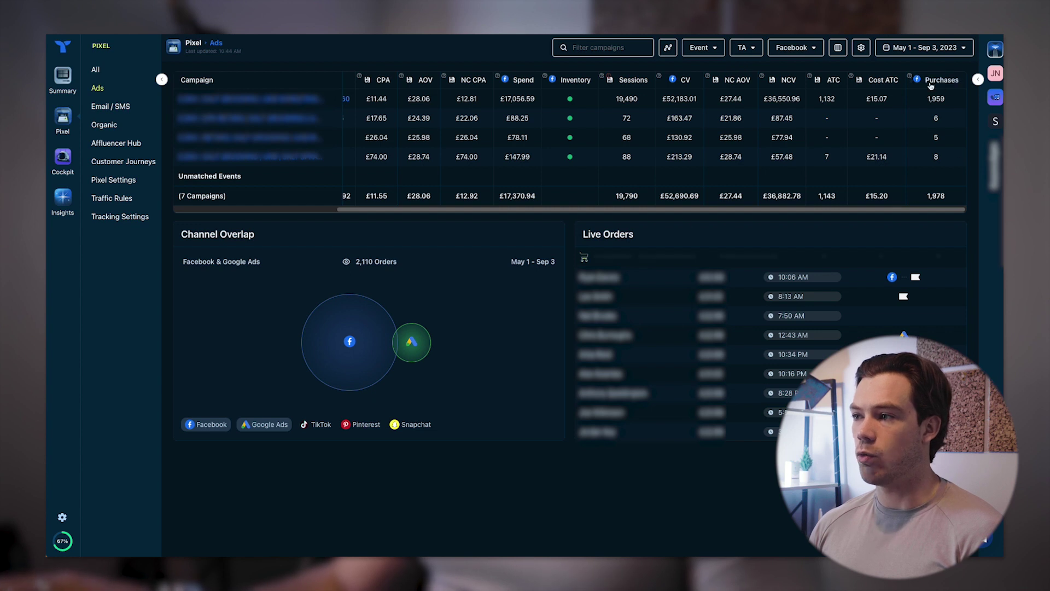
{"action": "left_click_drag", "start_coordinate": [923, 212], "coordinate": [683, 225]}
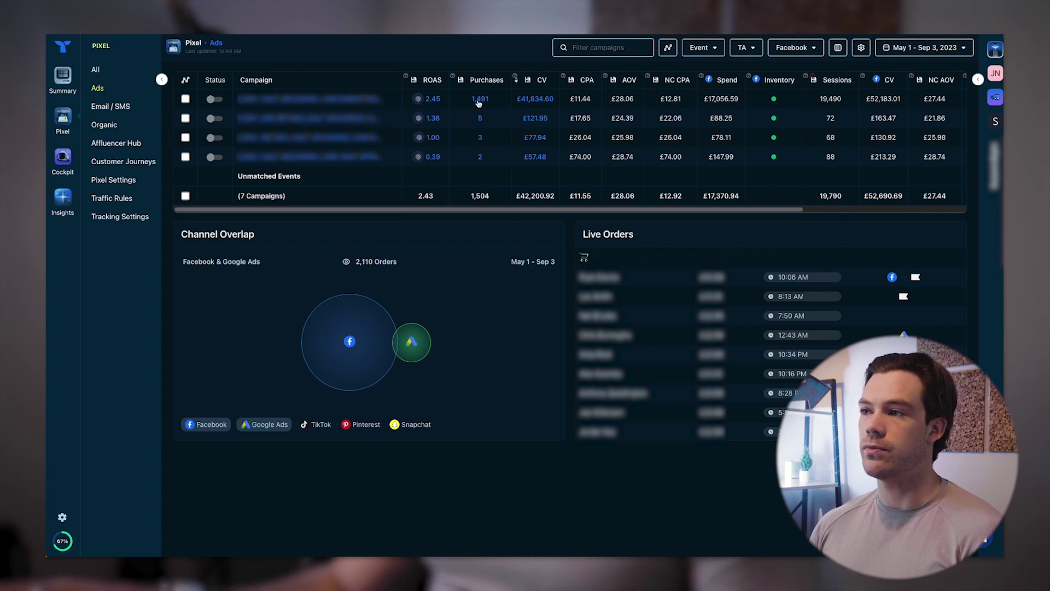
{"action": "left_click", "coordinate": [750, 48]}
{"action": "left_click", "coordinate": [791, 157]}
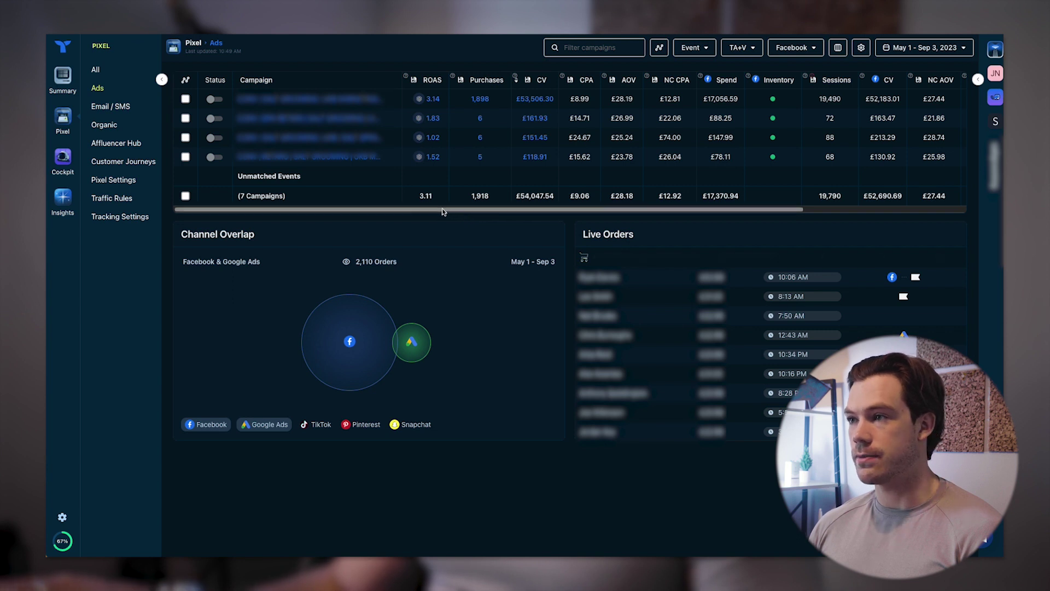
{"action": "left_click_drag", "start_coordinate": [459, 209], "coordinate": [696, 180]}
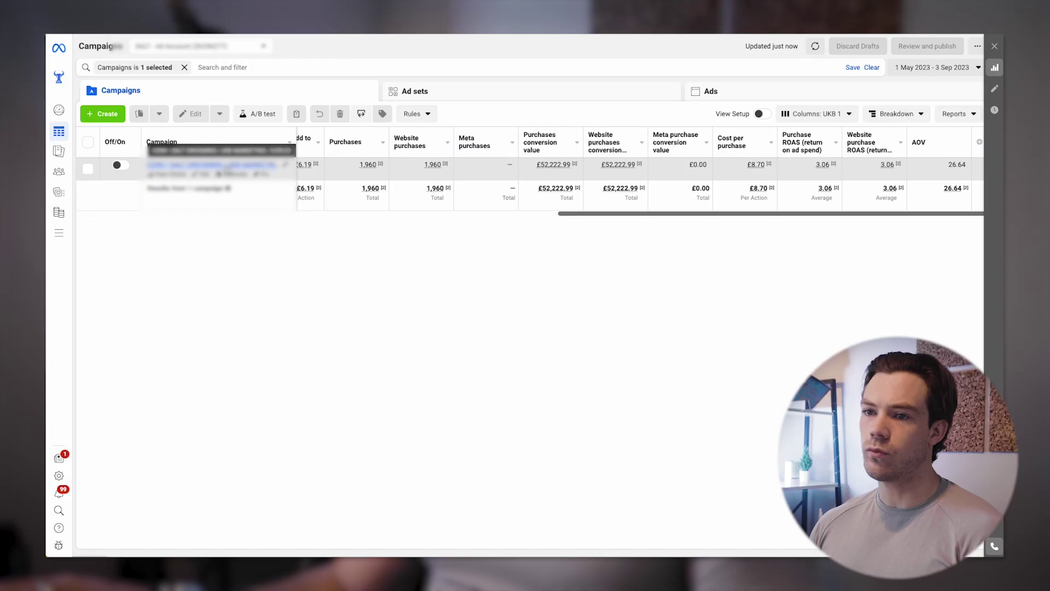
Switch back to Meta Ads Manager and open the ad sets of the filtered campaign.
{"action": "left_click", "coordinate": [214, 165]}
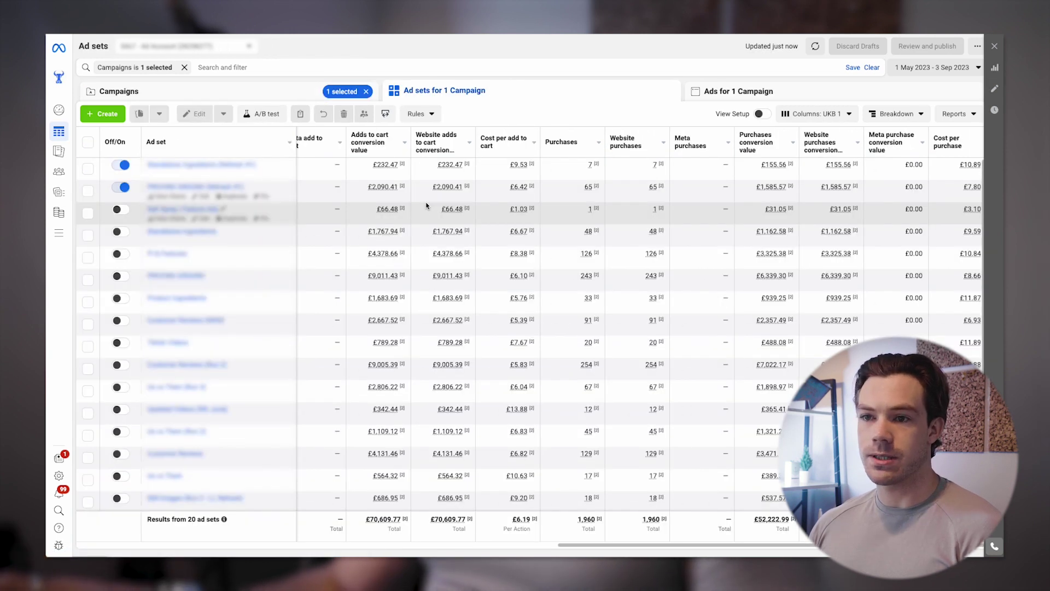
{"action": "scroll", "coordinate": [502, 255], "scroll_direction": "left", "scroll_amount": 2}
{"action": "scroll", "coordinate": [495, 269], "scroll_direction": "left", "scroll_amount": 5}
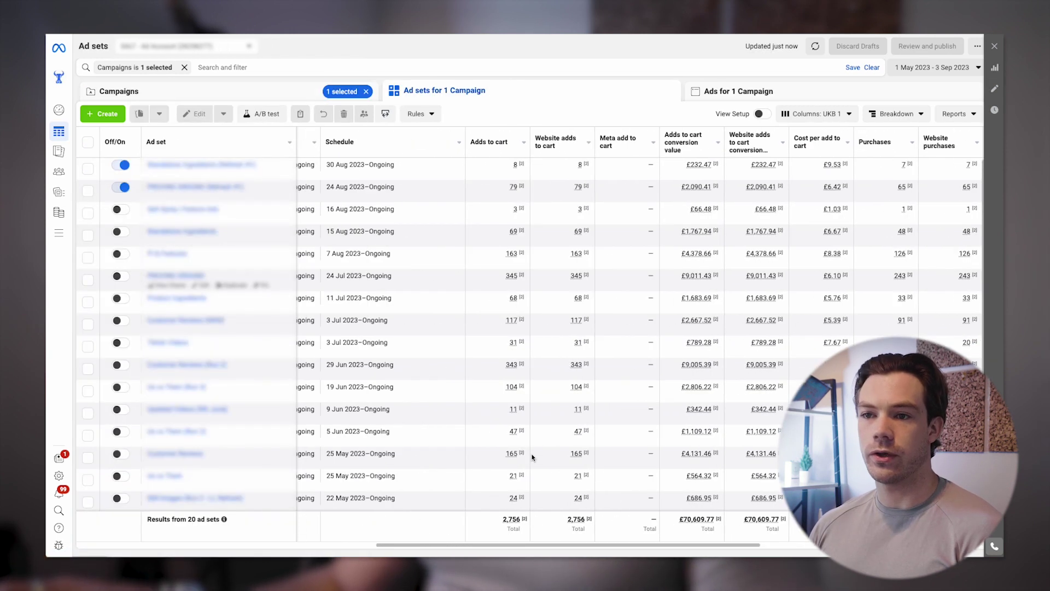
{"action": "scroll", "coordinate": [546, 464], "scroll_direction": "left", "scroll_amount": 10}
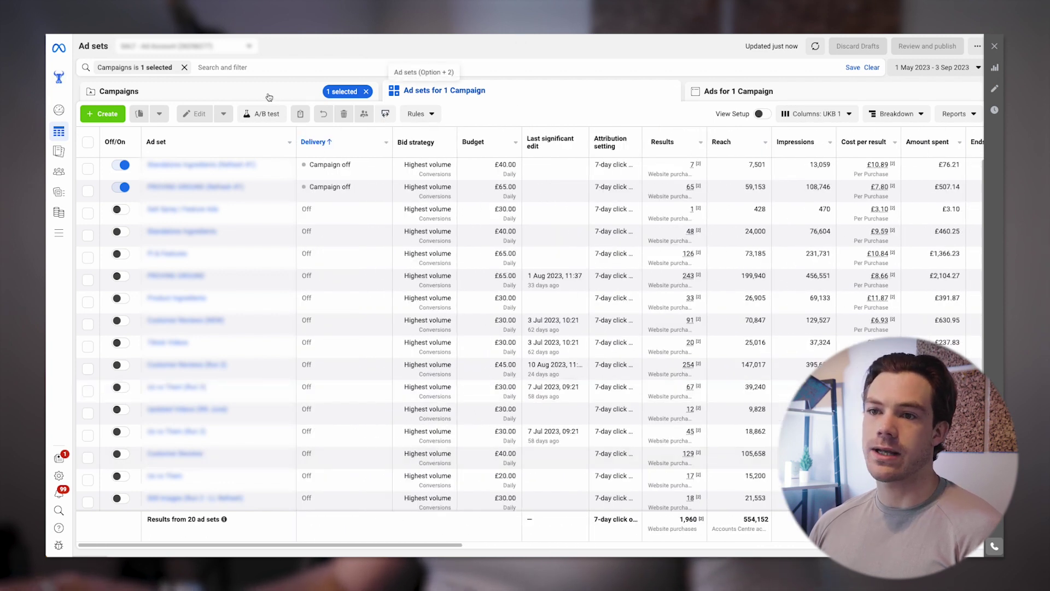
{"action": "left_click", "coordinate": [270, 97]}
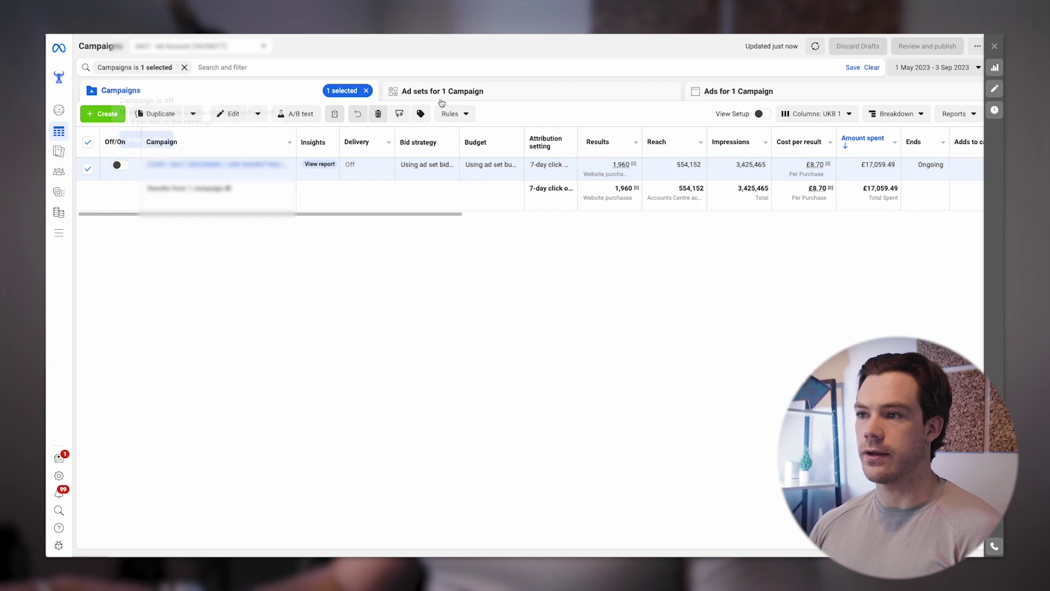
{"action": "left_click", "coordinate": [508, 95]}
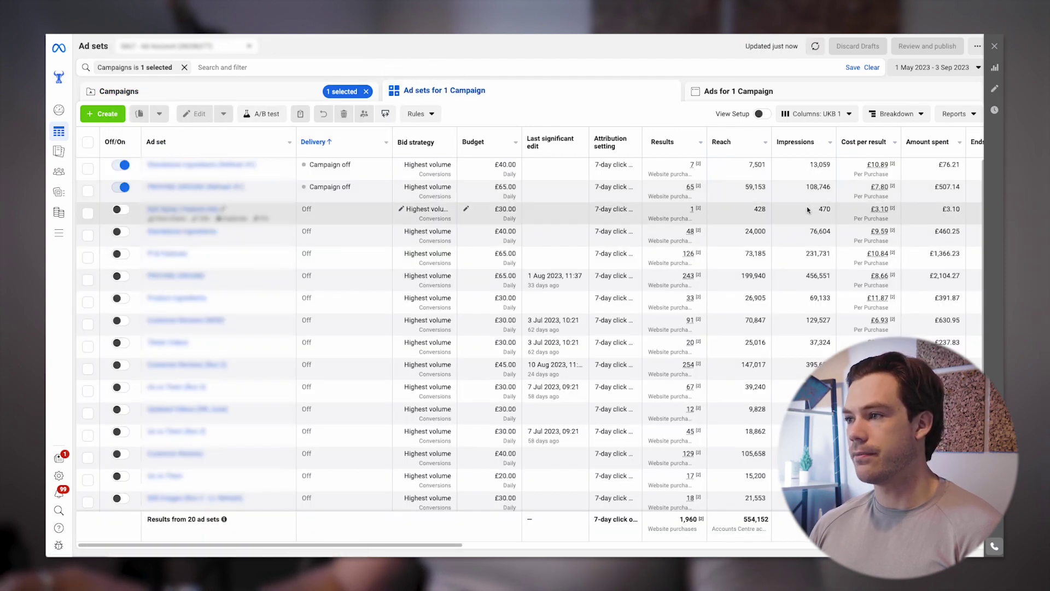
Sort the campaign's ad sets by amount spent in descending order and look through the list.
{"action": "scroll", "coordinate": [766, 208], "scroll_direction": "right", "scroll_amount": 2}
{"action": "left_click", "coordinate": [882, 141]}
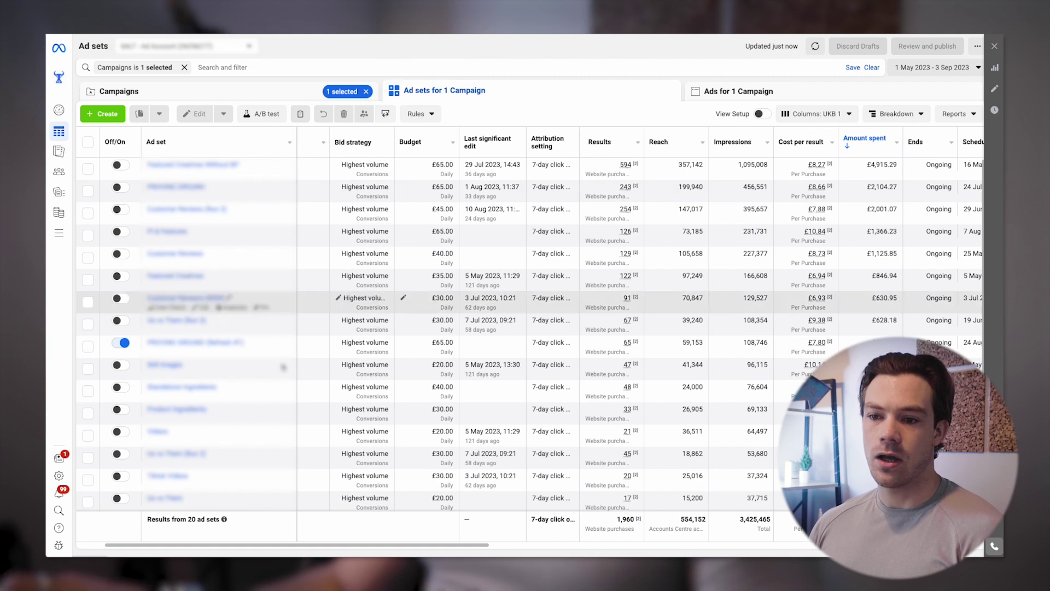
{"action": "scroll", "coordinate": [254, 443], "scroll_direction": "down", "scroll_amount": 2}
{"action": "scroll", "coordinate": [246, 510], "scroll_direction": "up", "scroll_amount": 2}
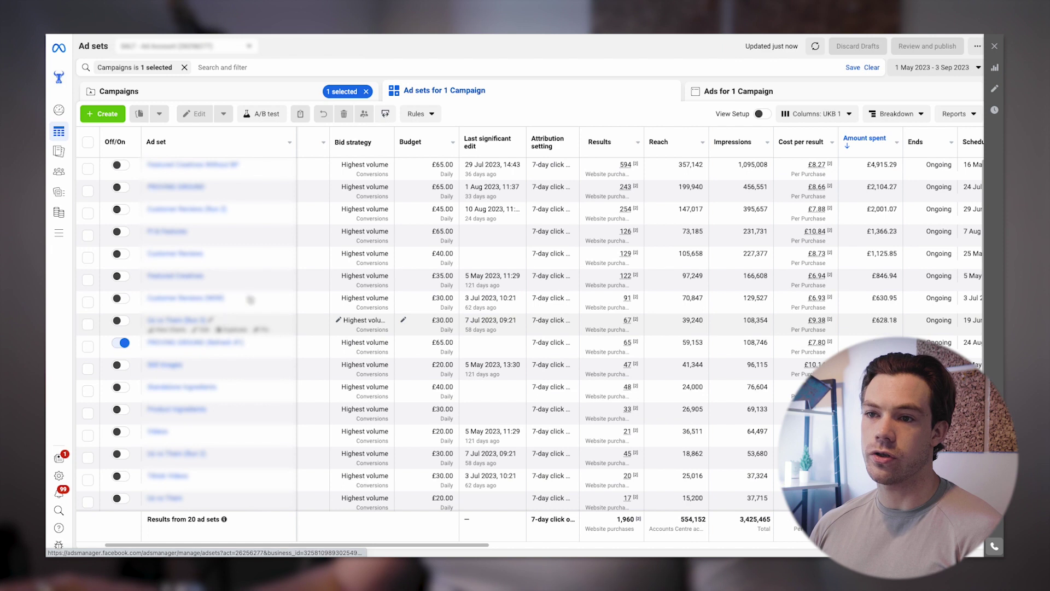
Open the settings of the Featured Creatives Without BP ad set and examine its saved audience's location, age and gender.
{"action": "left_click", "coordinate": [191, 174]}
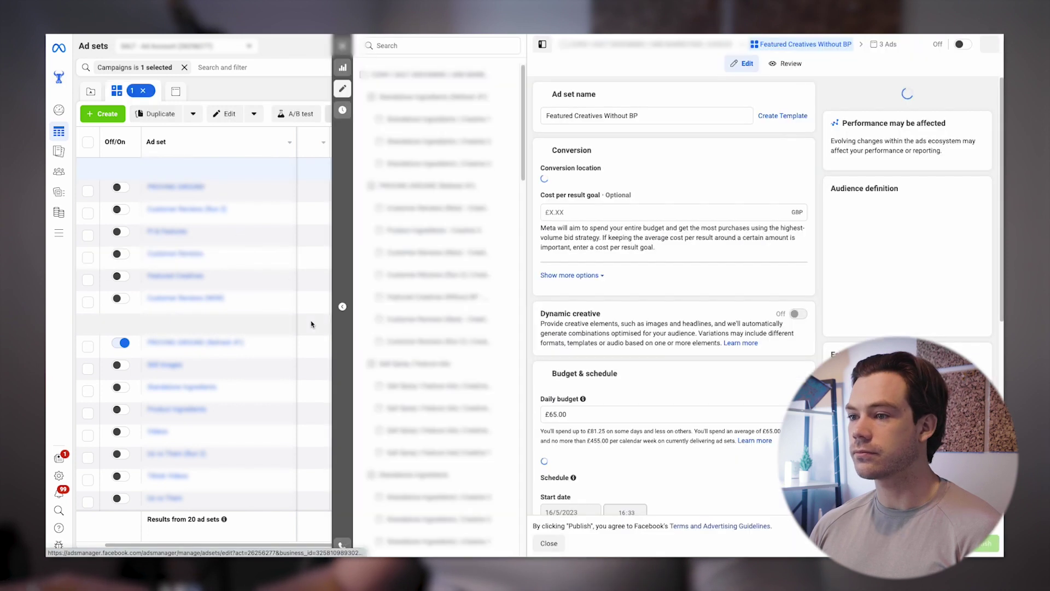
{"action": "scroll", "coordinate": [628, 310], "scroll_direction": "down", "scroll_amount": 1}
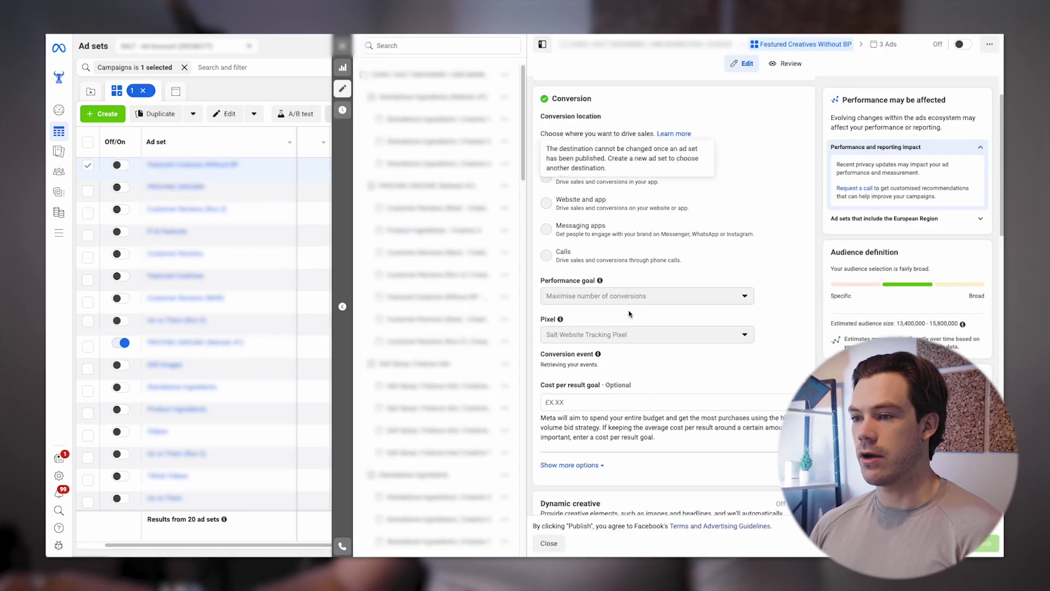
{"action": "scroll", "coordinate": [628, 313], "scroll_direction": "down", "scroll_amount": 10}
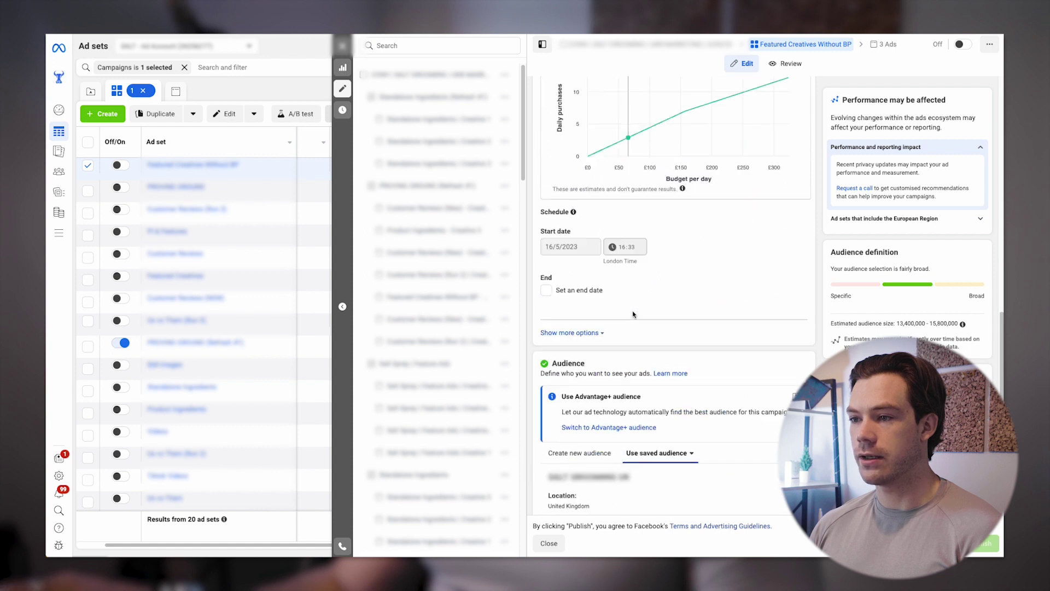
{"action": "scroll", "coordinate": [633, 314], "scroll_direction": "down", "scroll_amount": 3}
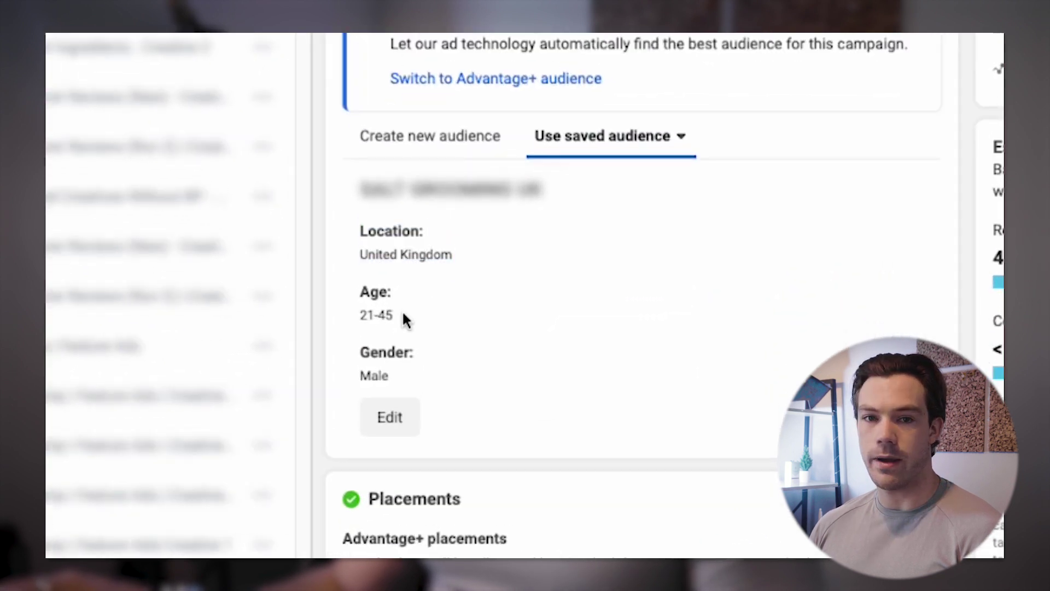
{"action": "left_click_drag", "start_coordinate": [363, 380], "coordinate": [408, 383]}
{"action": "left_click", "coordinate": [426, 382]}
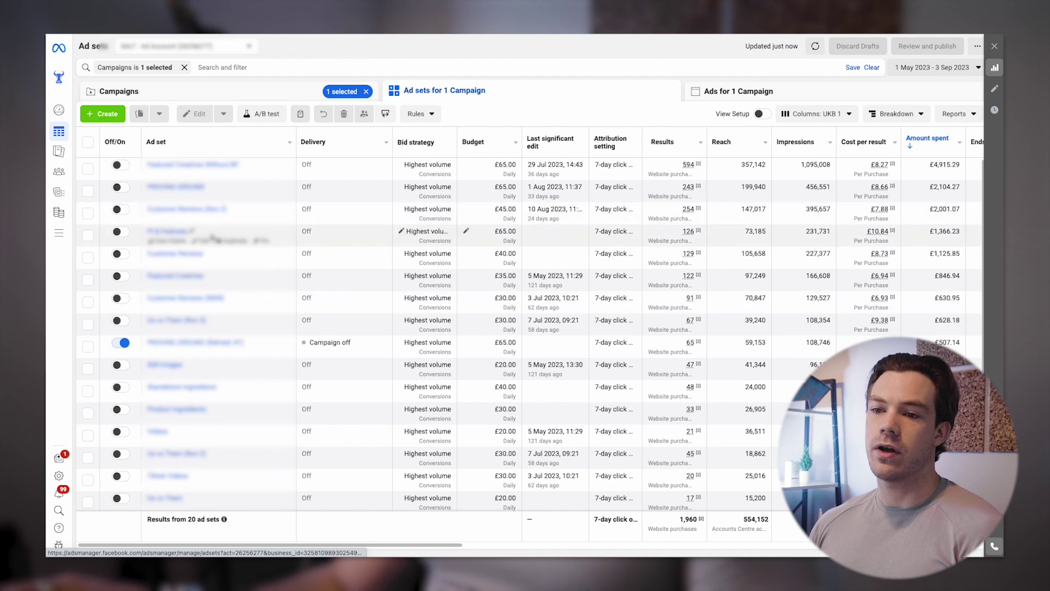
Select the ad set with £628.18 spent and open its ads.
{"action": "left_click", "coordinate": [88, 324]}
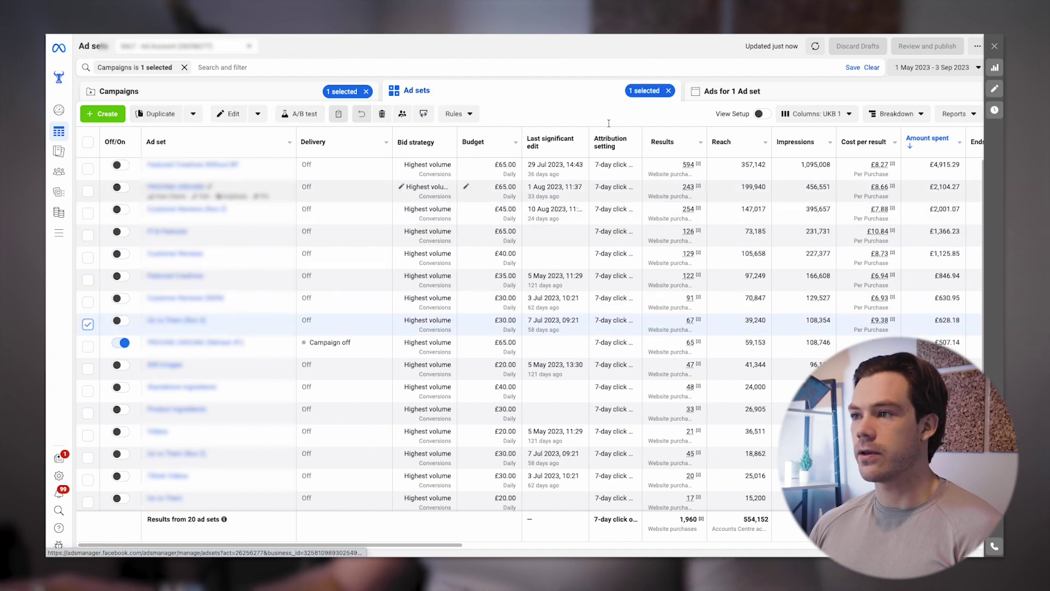
{"action": "left_click", "coordinate": [733, 90]}
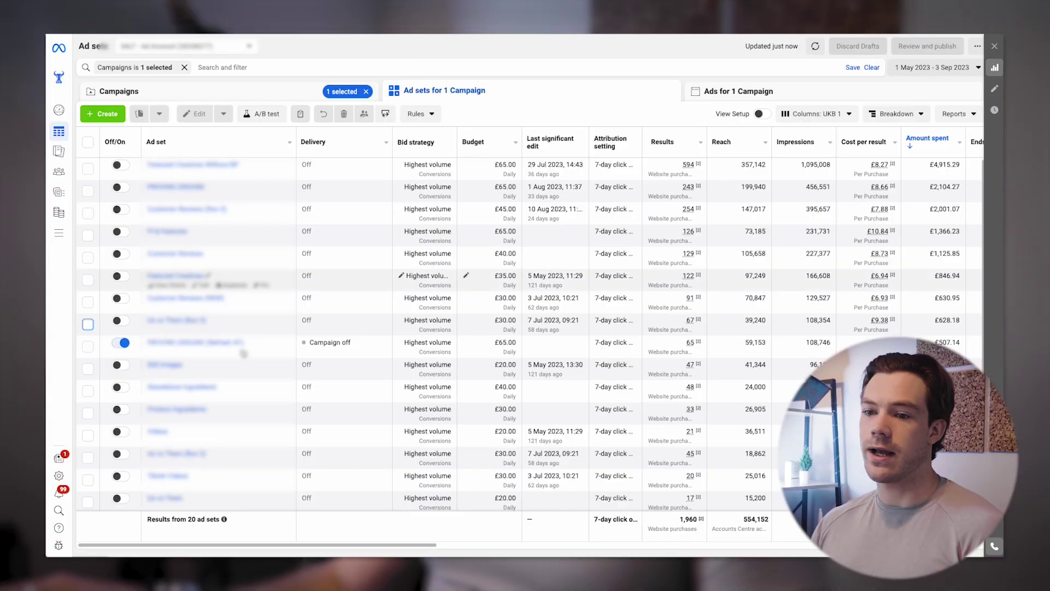
Select the Videos ad set and open its ads to view their individual results.
{"action": "scroll", "coordinate": [80, 430], "scroll_direction": "down", "scroll_amount": 1}
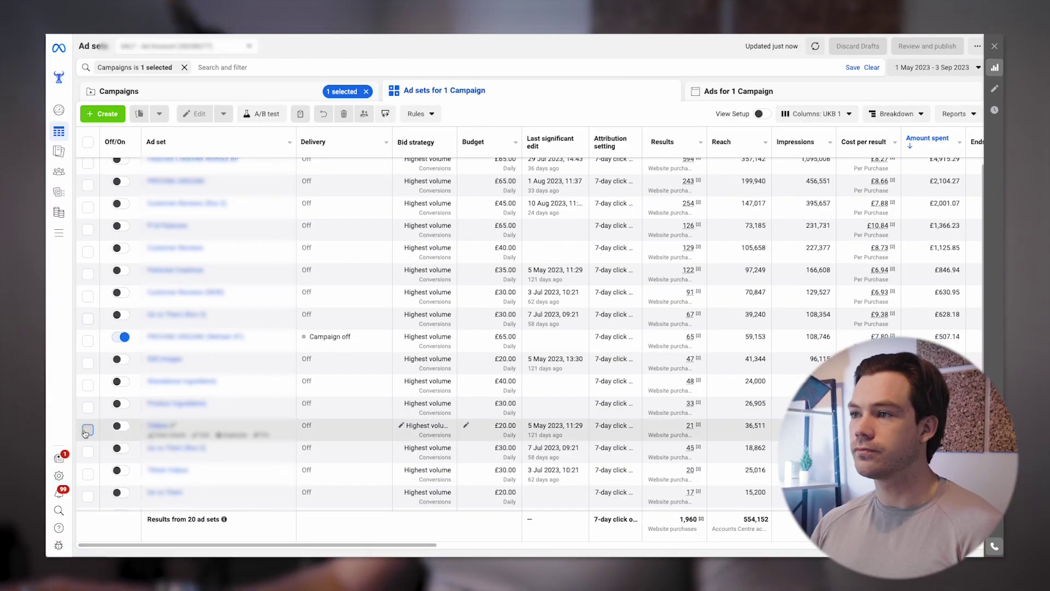
{"action": "left_click", "coordinate": [87, 430]}
{"action": "left_click", "coordinate": [733, 91]}
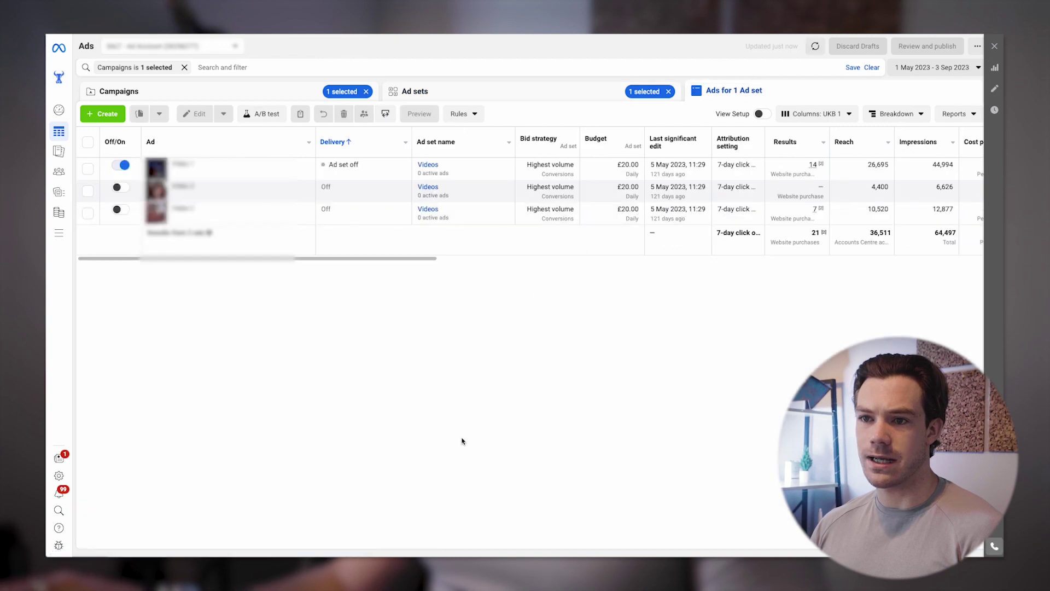